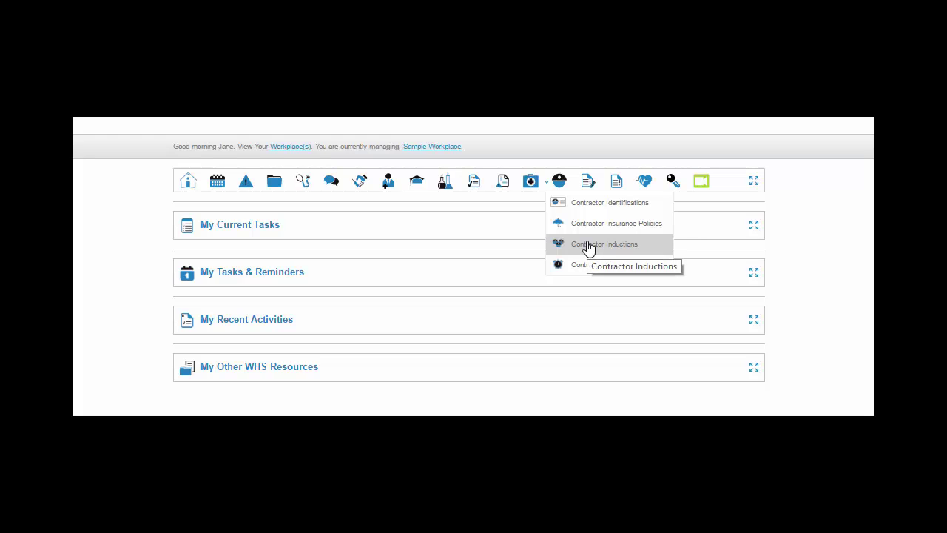
- Open the Contractor Inductions module and look at its help options
{"action": "left_click", "coordinate": [590, 245]}
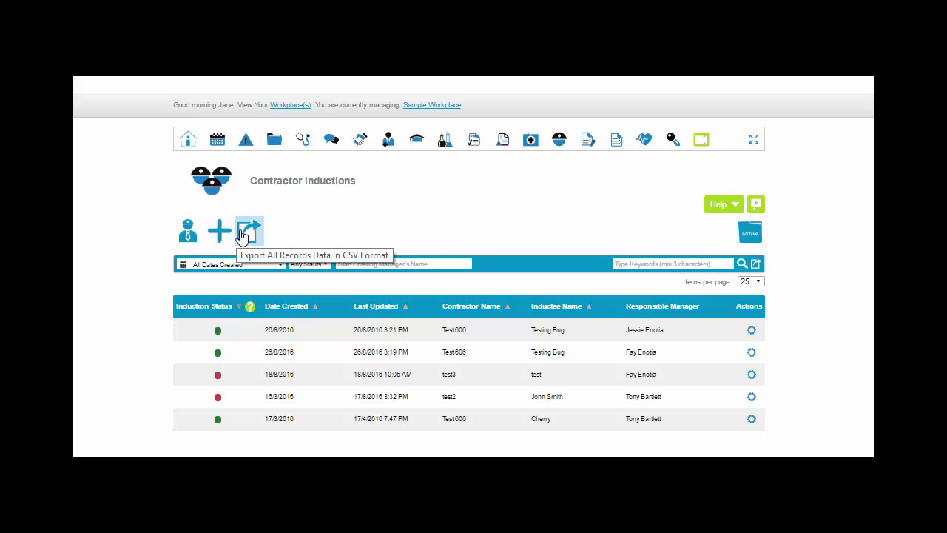
{"action": "left_click", "coordinate": [734, 208]}
{"action": "left_click", "coordinate": [734, 208]}
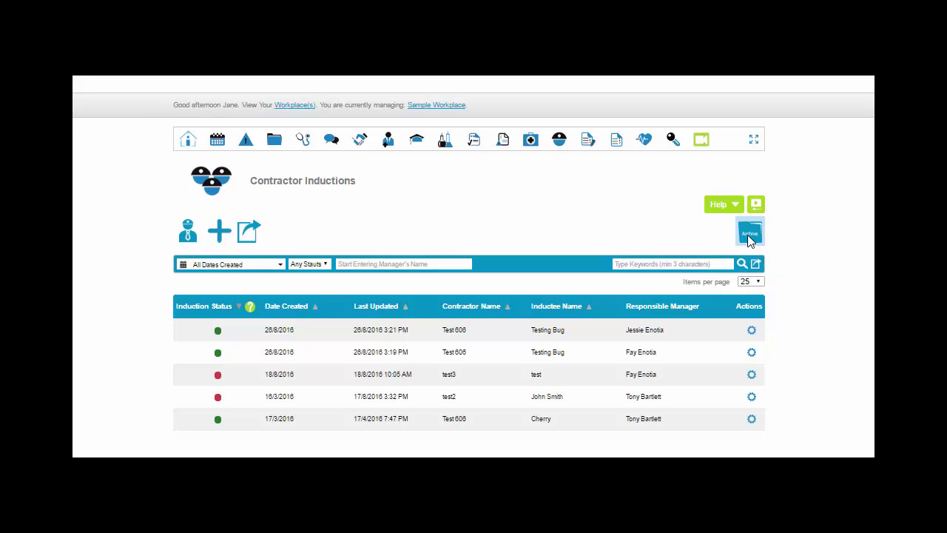
- View the archived contractor inductions and the first record's available actions, and return to the current Contractor Inductions list
{"action": "left_click", "coordinate": [750, 234]}
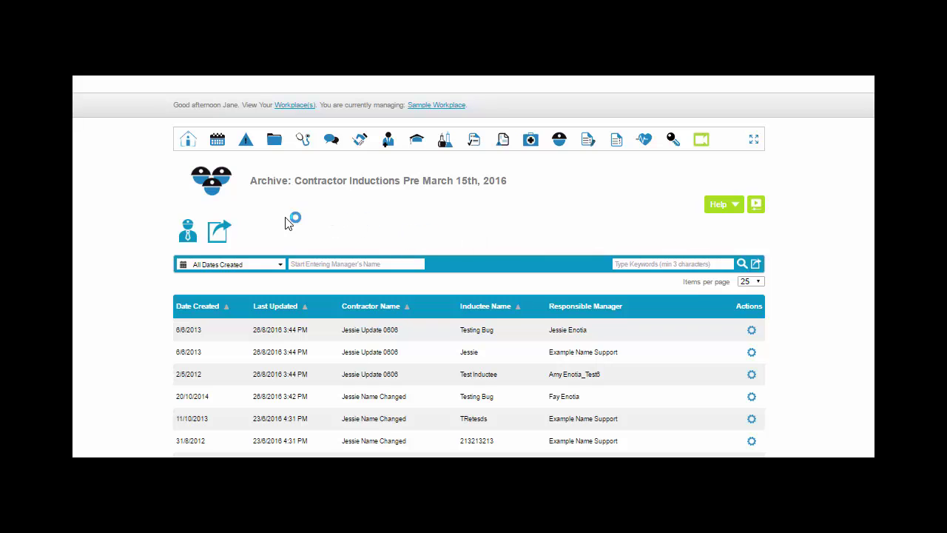
{"action": "left_click", "coordinate": [744, 330]}
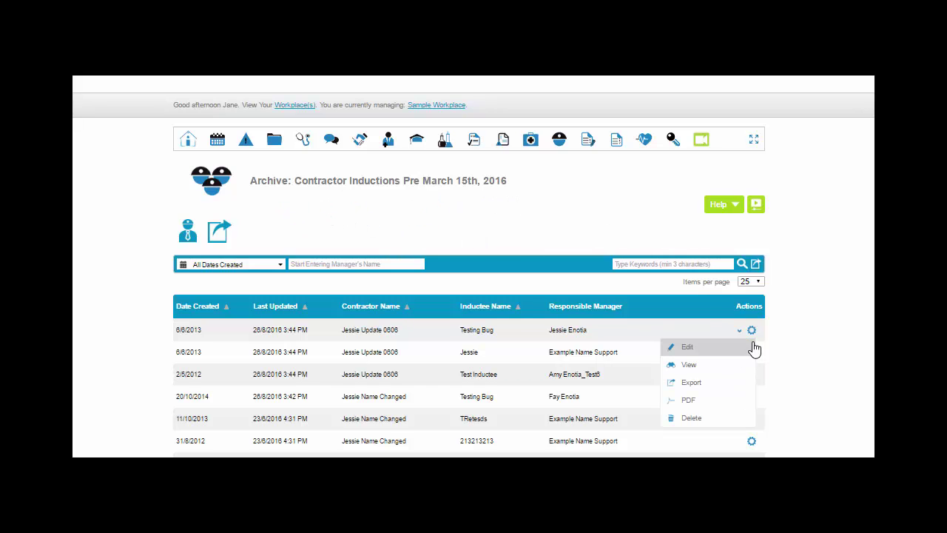
{"action": "left_click", "coordinate": [730, 382]}
{"action": "mouse_move", "coordinate": [555, 147]}
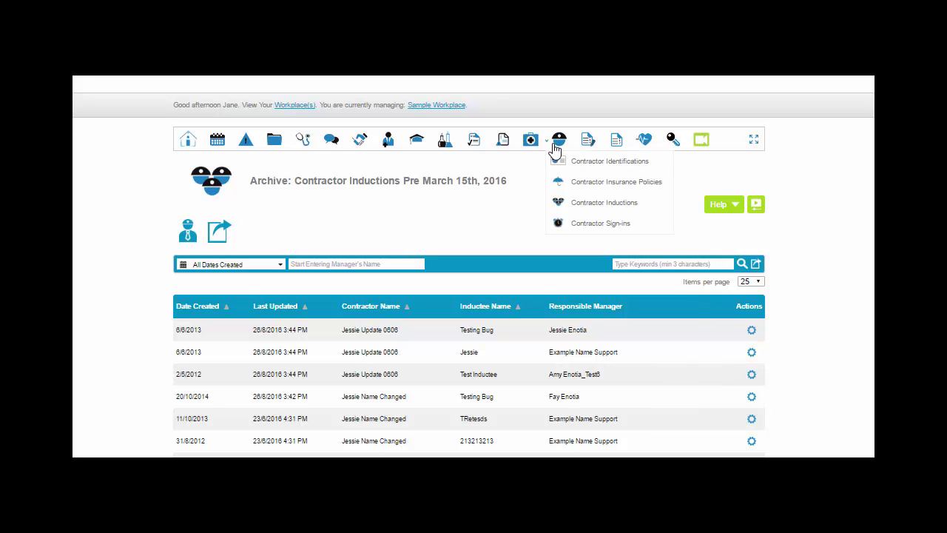
{"action": "left_click", "coordinate": [573, 201]}
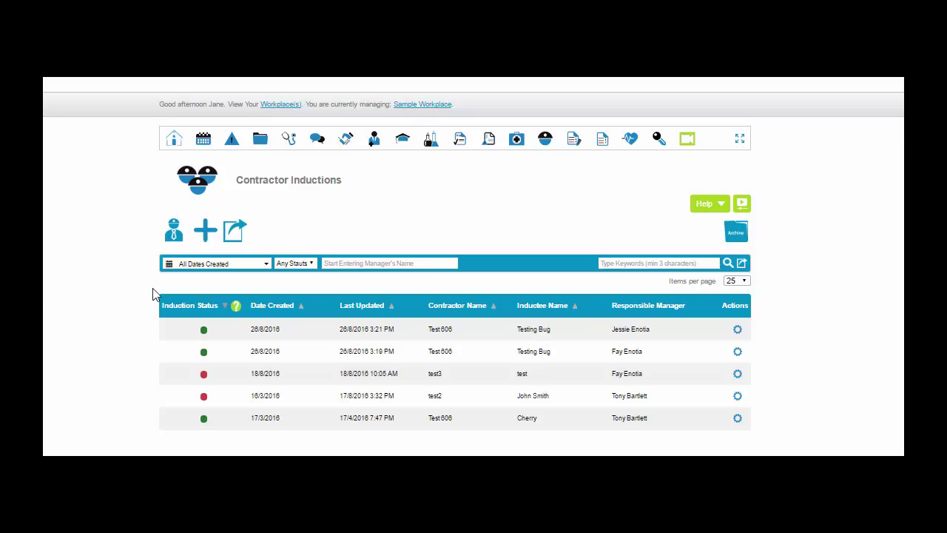
- Check the creation-date filter choices and export the induction records without the Contractor Induction ID field
{"action": "left_click", "coordinate": [267, 264]}
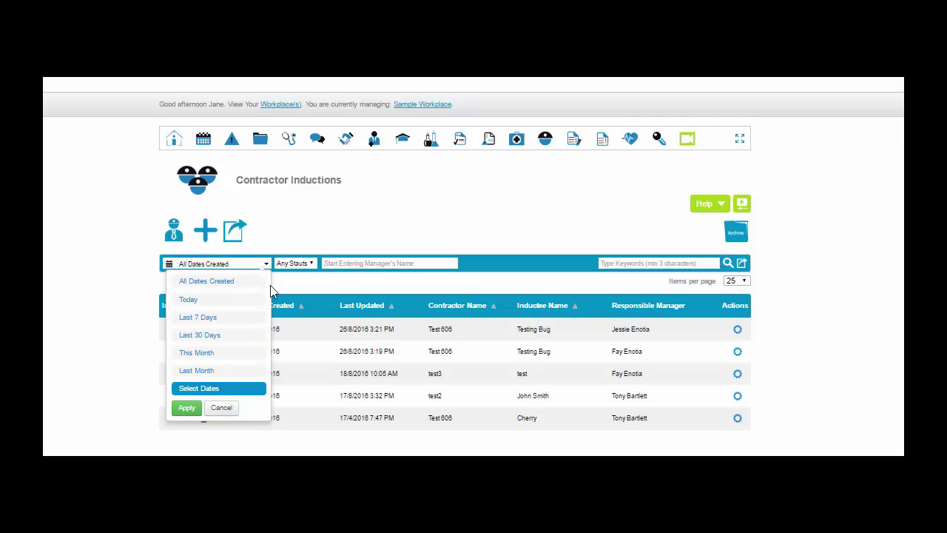
{"action": "left_click", "coordinate": [608, 263]}
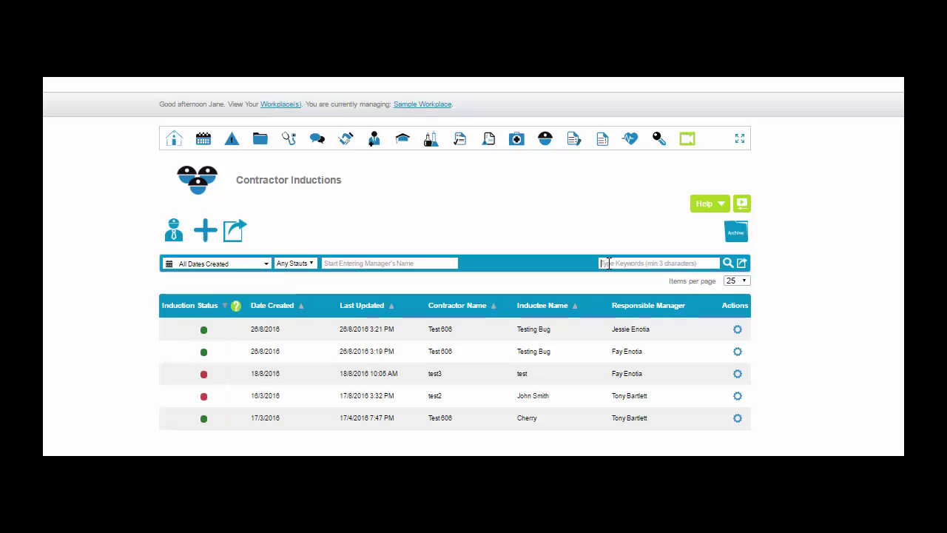
{"action": "left_click", "coordinate": [743, 267]}
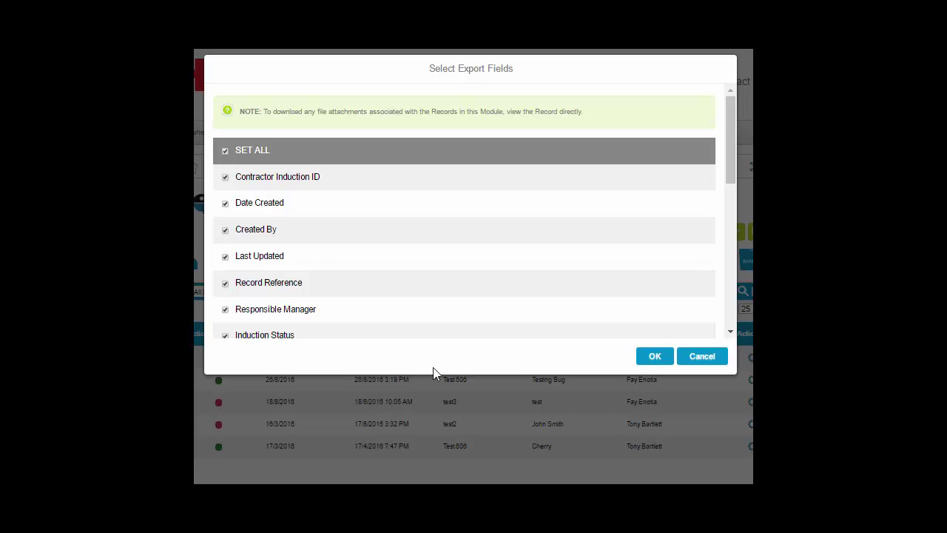
{"action": "left_click", "coordinate": [226, 179]}
{"action": "left_click", "coordinate": [658, 358]}
- Start a new contractor induction record and look over the sections of its form
{"action": "mouse_move", "coordinate": [741, 335]}
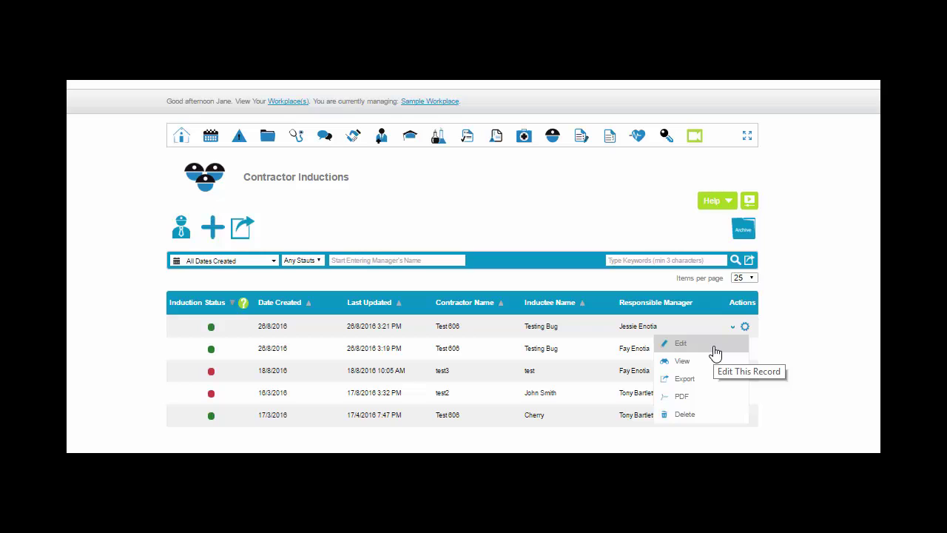
{"action": "left_click", "coordinate": [213, 234]}
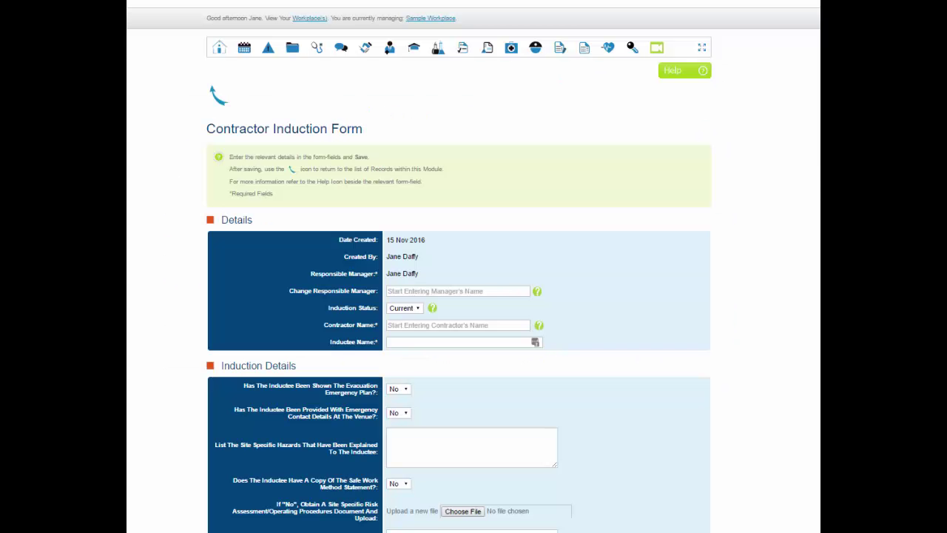
{"action": "scroll", "coordinate": [473, 296], "scroll_direction": "down", "scroll_amount": 3}
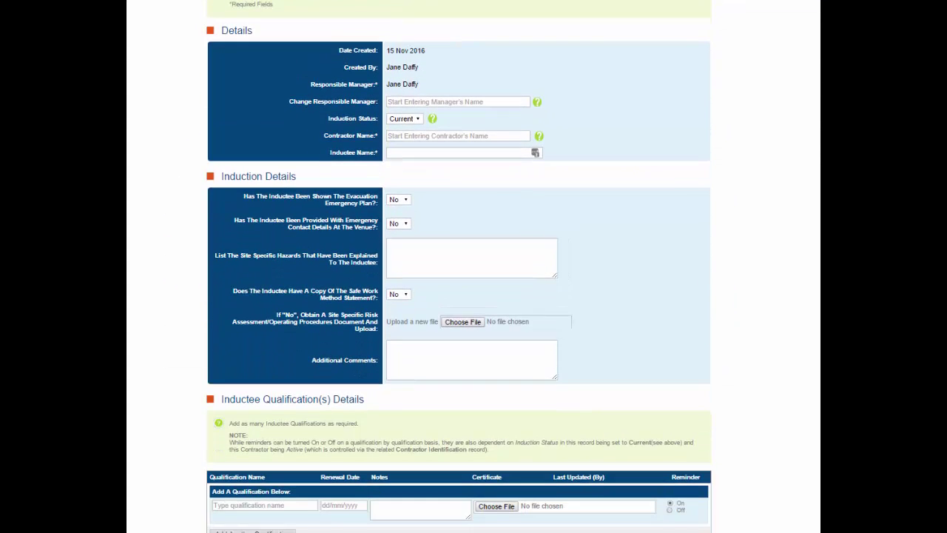
{"action": "scroll", "coordinate": [473, 296], "scroll_direction": "up", "scroll_amount": 2}
{"action": "scroll", "coordinate": [474, 296], "scroll_direction": "up", "scroll_amount": 1}
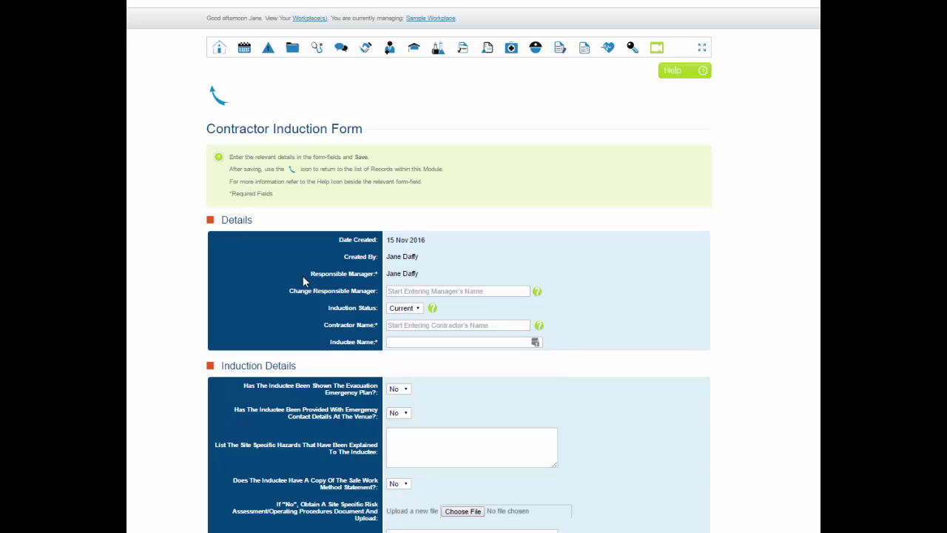
- Change the responsible manager by searching for another manager's name and picking the match
{"action": "left_click", "coordinate": [393, 290]}
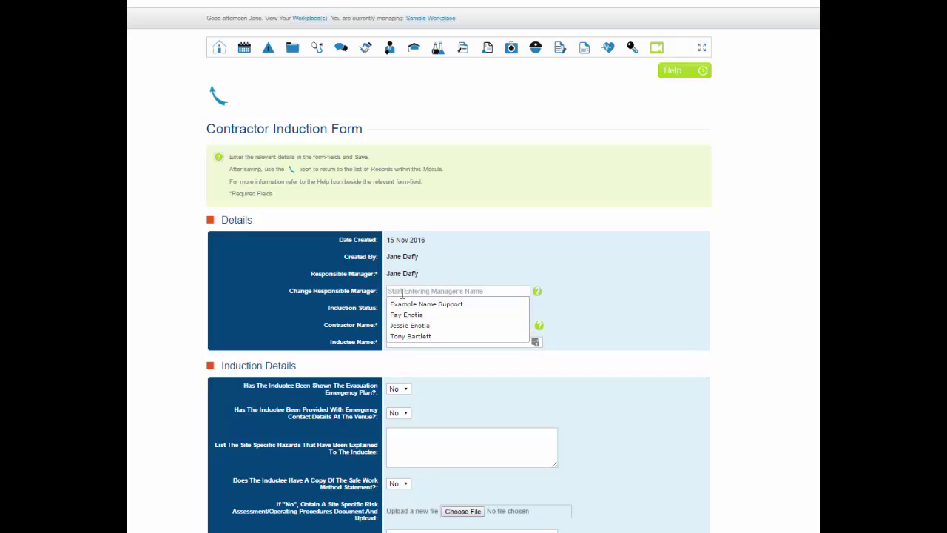
{"action": "type", "text": "ton"}
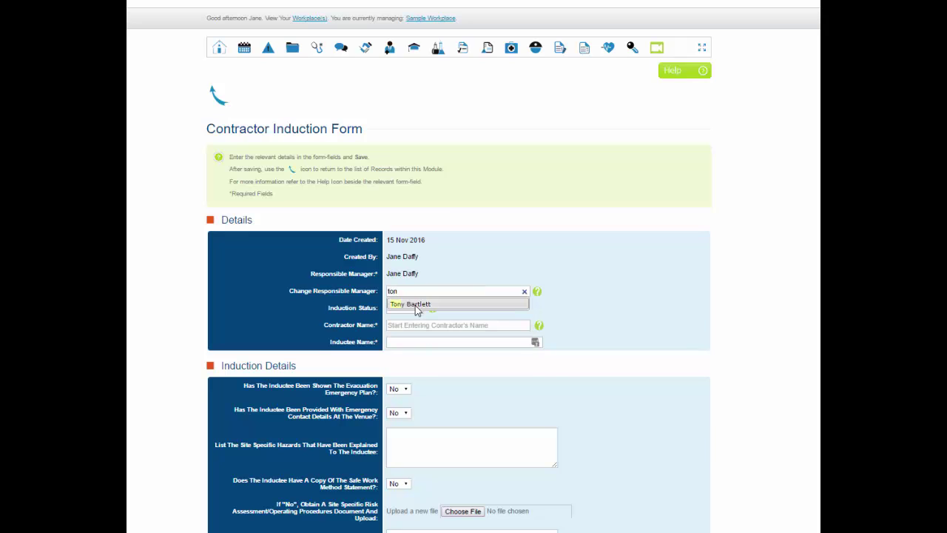
{"action": "left_click", "coordinate": [417, 305]}
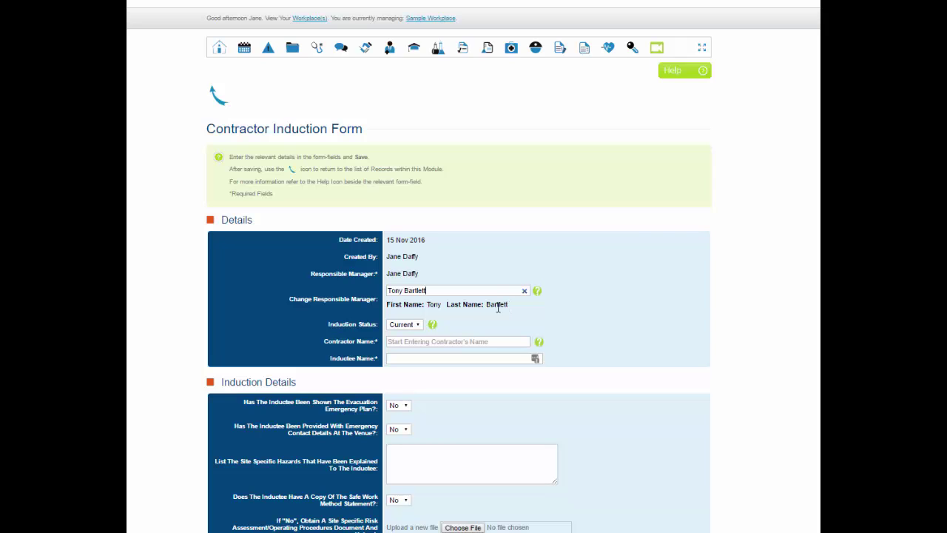
- Set the Induction Status to Current and read the help note for that field
{"action": "left_click", "coordinate": [418, 325]}
{"action": "left_click", "coordinate": [415, 334]}
{"action": "left_click", "coordinate": [433, 327]}
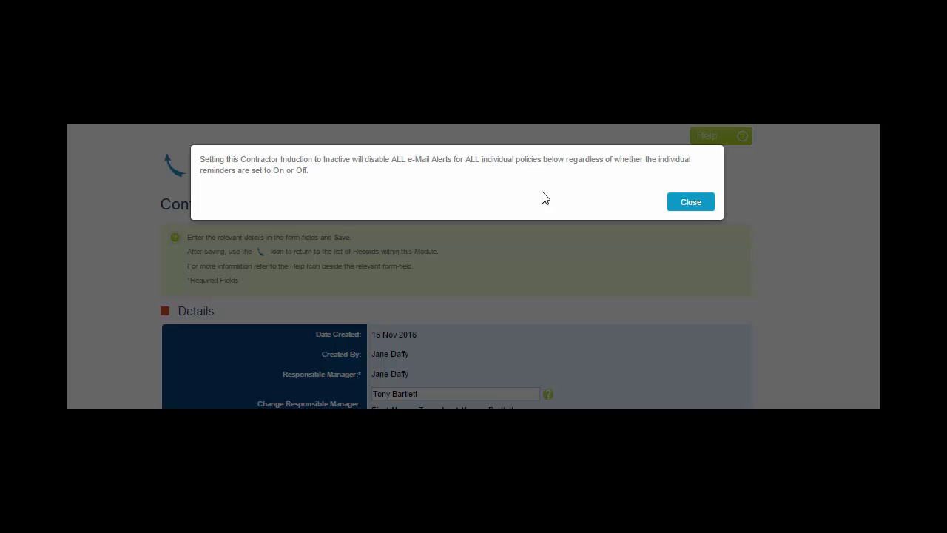
{"action": "left_click", "coordinate": [690, 206]}
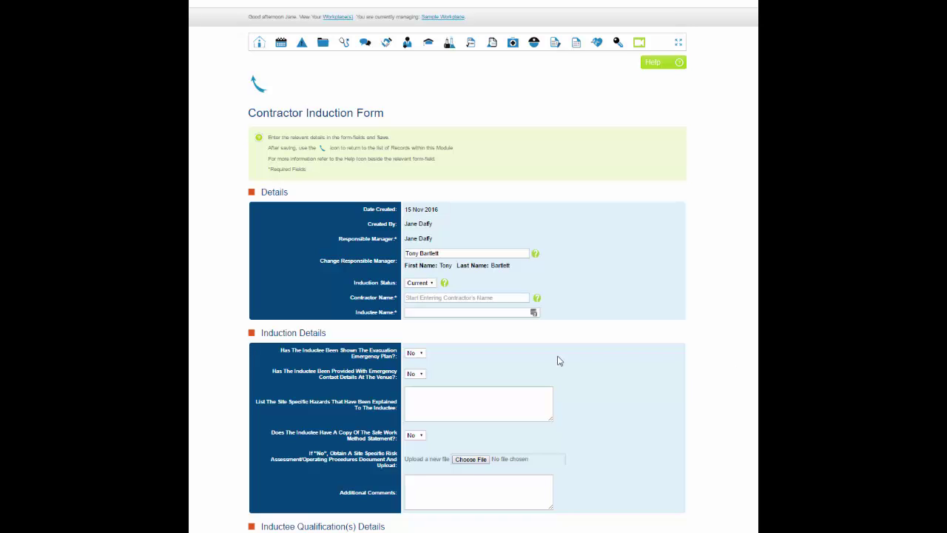
- Choose Test 606 as the contractor and answer Yes to the inductee having been shown the evacuation emergency plan
{"action": "left_click", "coordinate": [408, 297]}
{"action": "left_click_drag", "start_coordinate": [398, 299], "coordinate": [350, 297]}
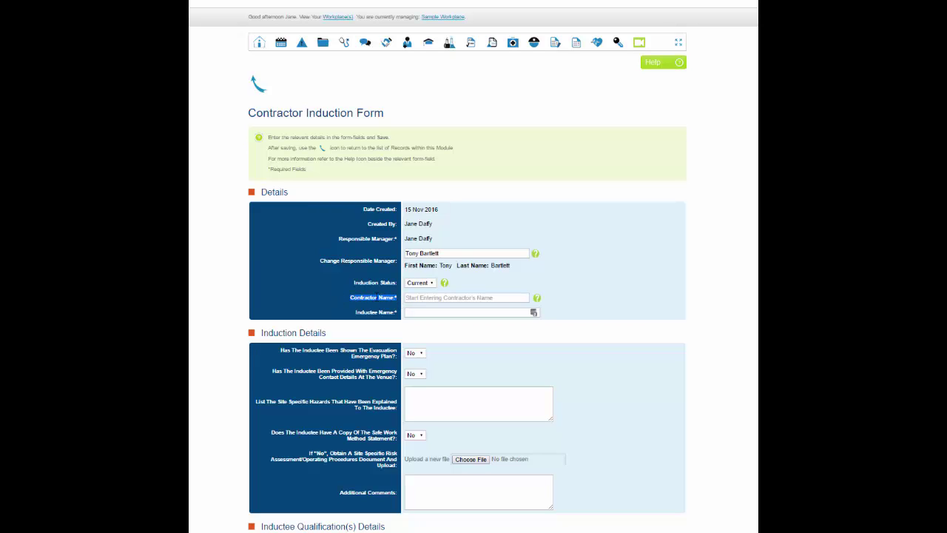
{"action": "left_click", "coordinate": [413, 297]}
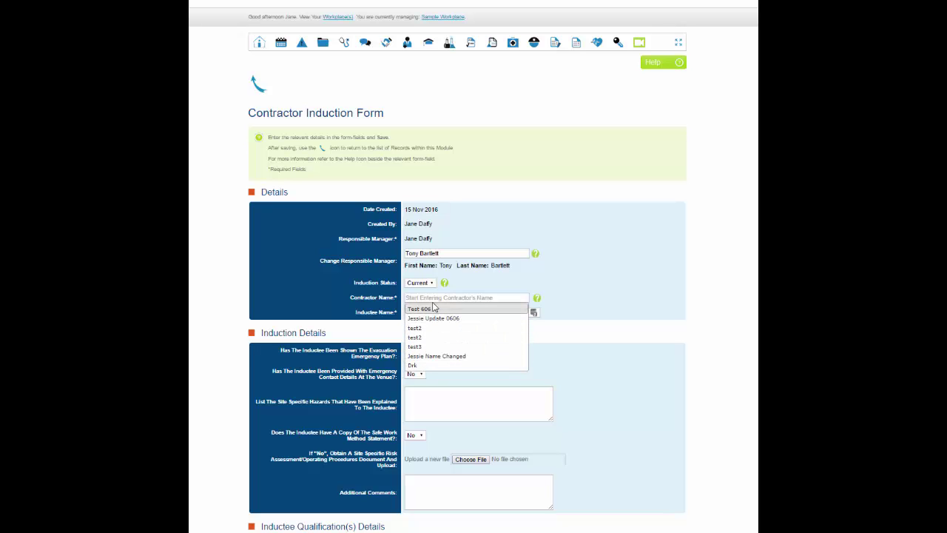
{"action": "left_click", "coordinate": [436, 309]}
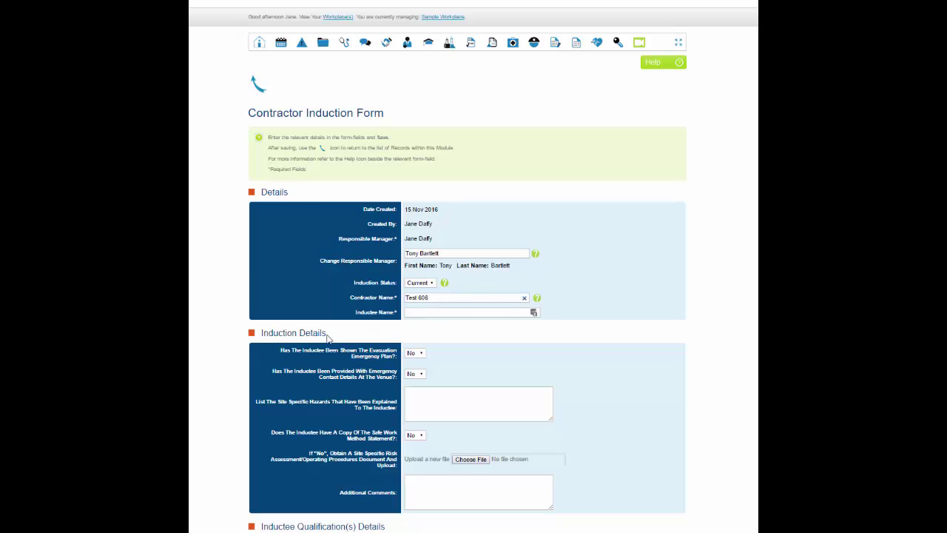
{"action": "left_click", "coordinate": [419, 353]}
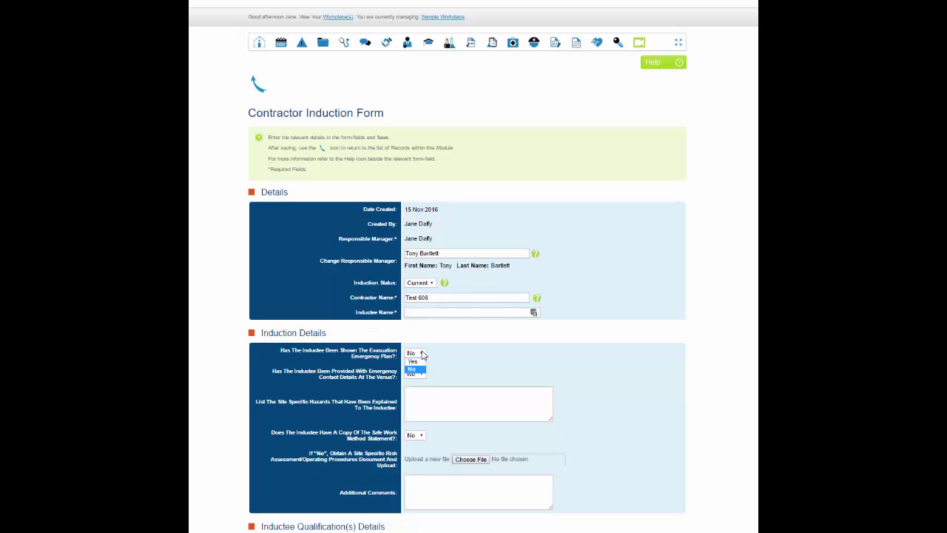
{"action": "left_click", "coordinate": [422, 362]}
- Add a second inductee qualification row, with the first row's reminder set to On, and save the induction form
{"action": "scroll", "coordinate": [426, 414], "scroll_direction": "down", "scroll_amount": 2}
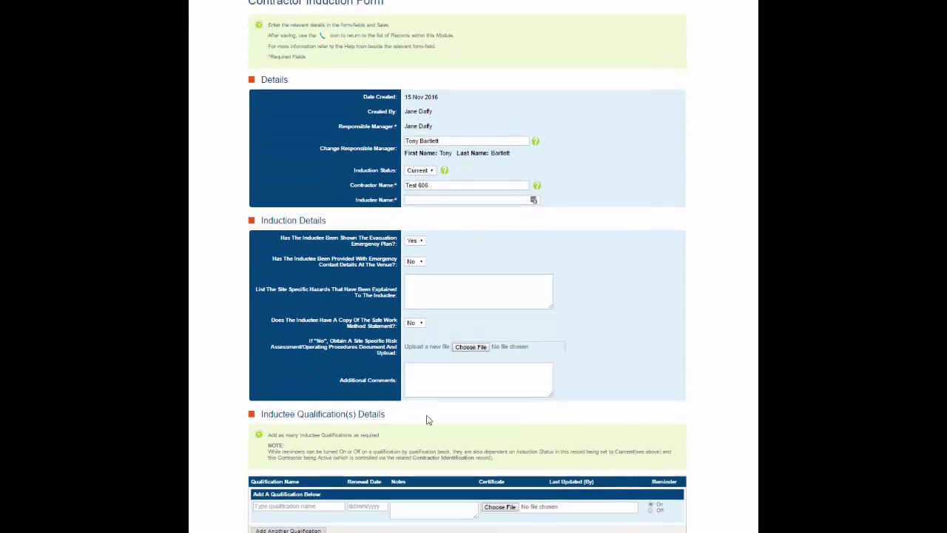
{"action": "scroll", "coordinate": [427, 419], "scroll_direction": "down", "scroll_amount": 1}
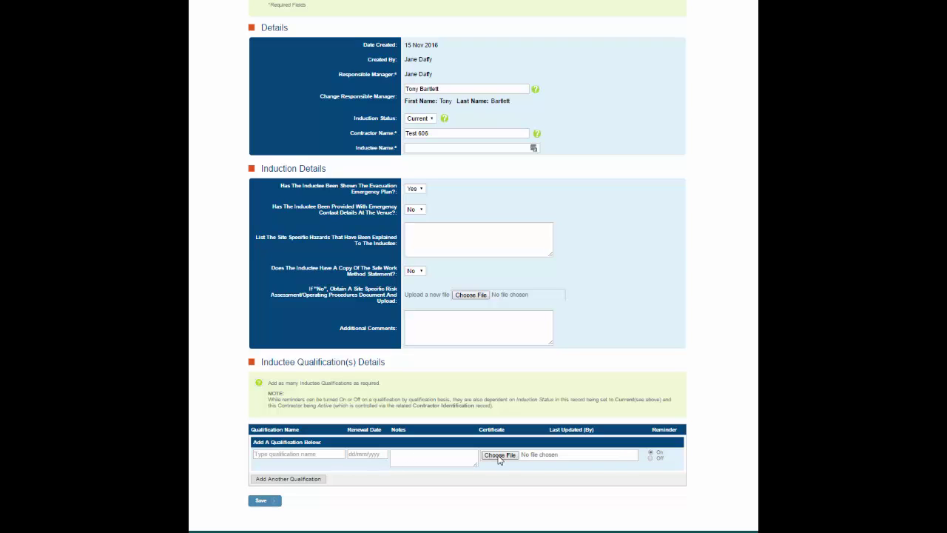
{"action": "left_click", "coordinate": [292, 479]}
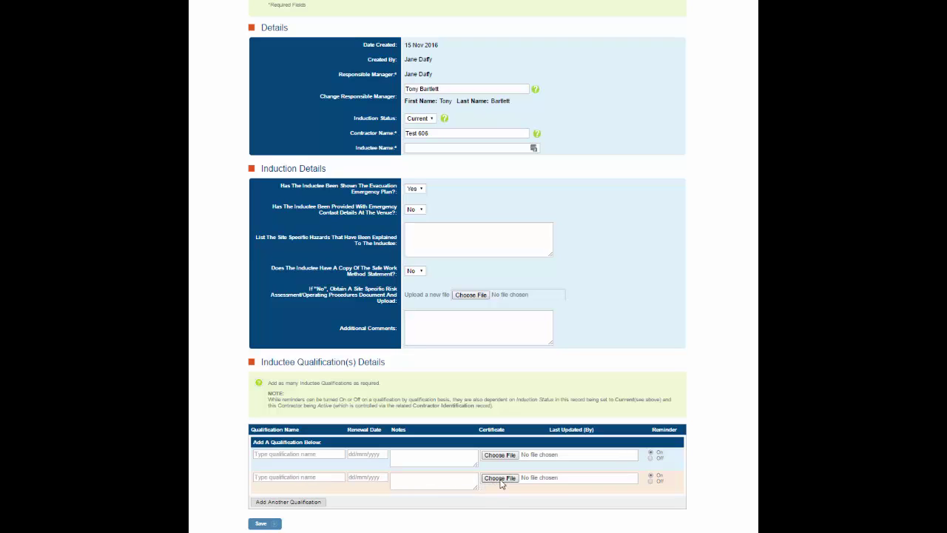
{"action": "left_click", "coordinate": [650, 458]}
{"action": "left_click", "coordinate": [651, 452]}
{"action": "left_click", "coordinate": [261, 523]}
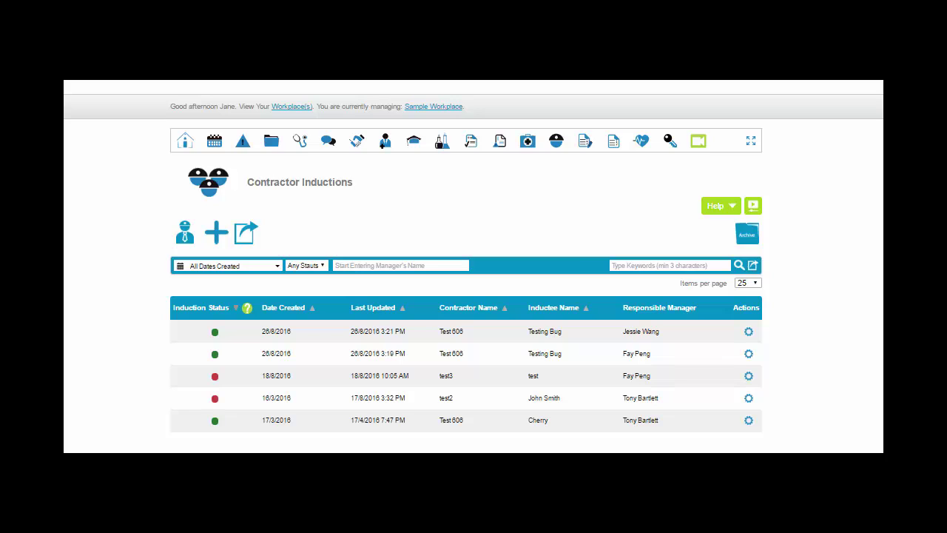
- Go to the home page and view the My Tasks & Reminders calendar, collapsing it again when done
{"action": "left_click", "coordinate": [185, 144]}
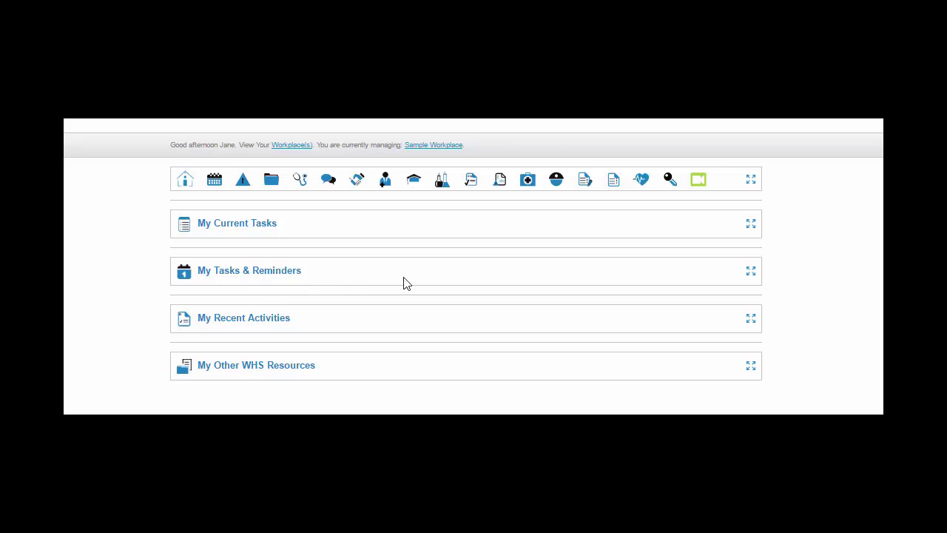
{"action": "left_click", "coordinate": [751, 272]}
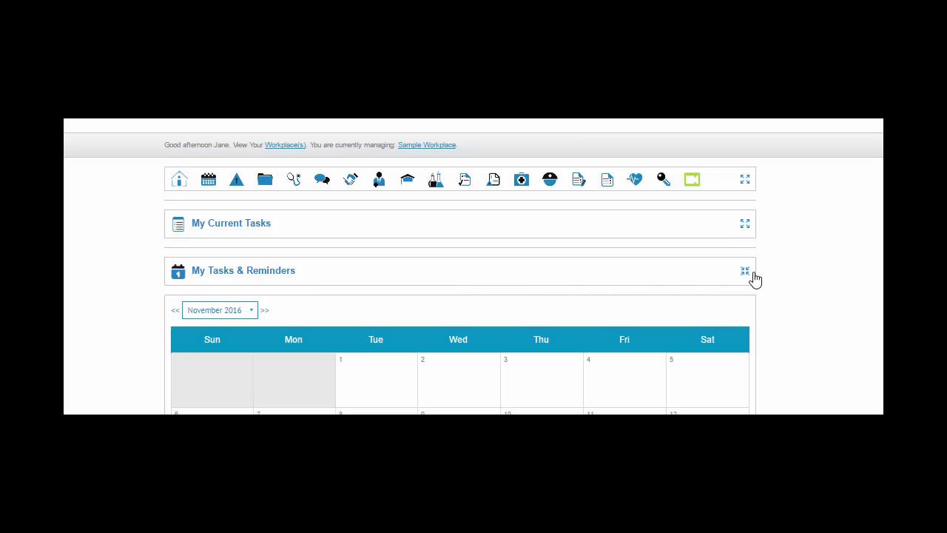
{"action": "scroll", "coordinate": [753, 276], "scroll_direction": "down", "scroll_amount": 3}
{"action": "scroll", "coordinate": [755, 277], "scroll_direction": "up", "scroll_amount": 3}
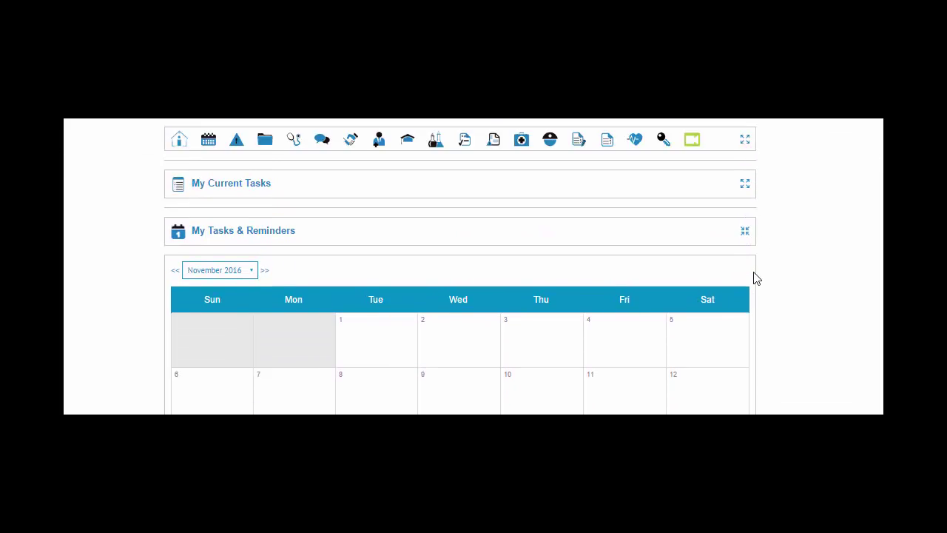
{"action": "left_click", "coordinate": [744, 272]}
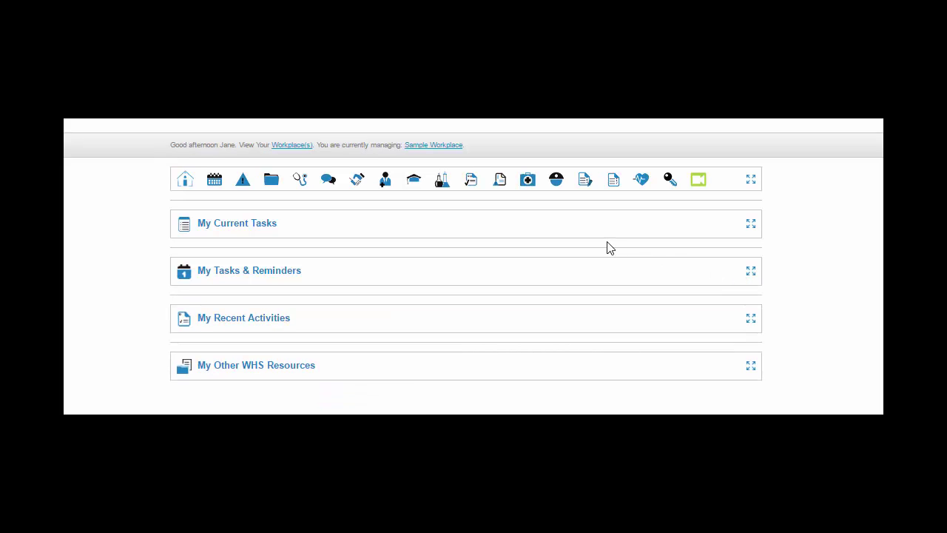
- Return to the Contractor Inductions list and show the available actions for the first record
{"action": "mouse_move", "coordinate": [556, 186]}
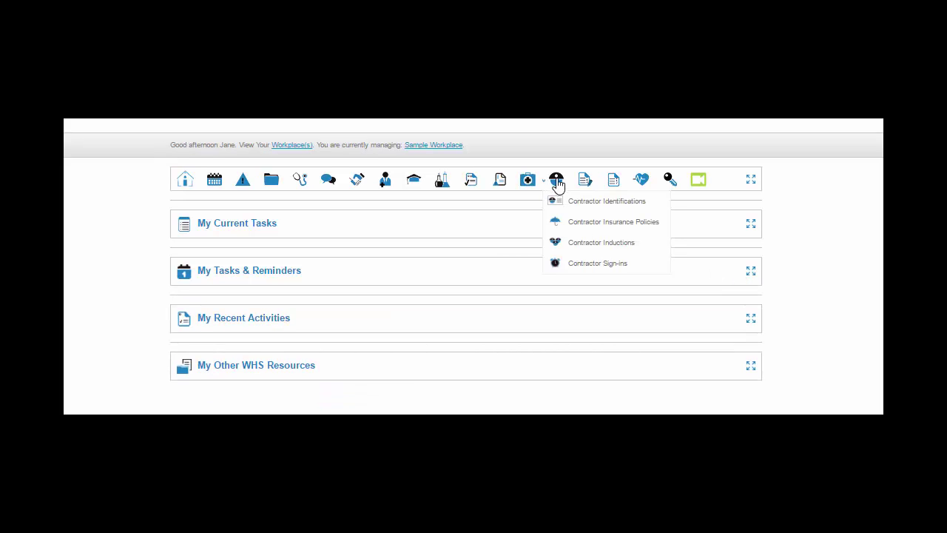
{"action": "left_click", "coordinate": [565, 244]}
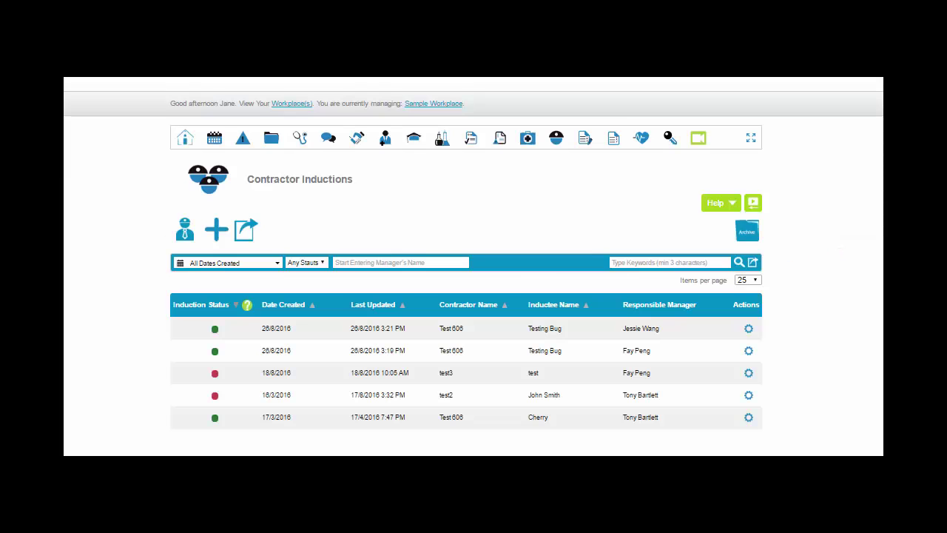
{"action": "left_click", "coordinate": [748, 328]}
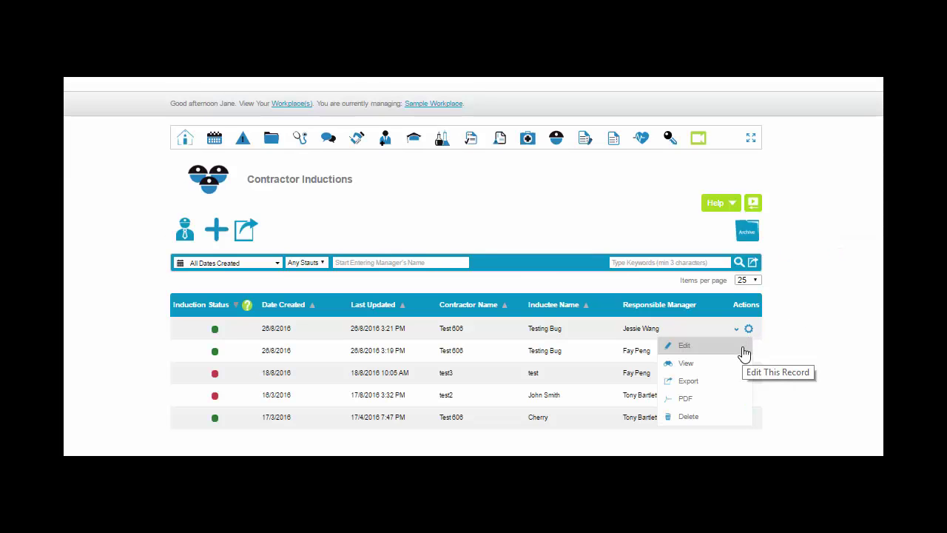